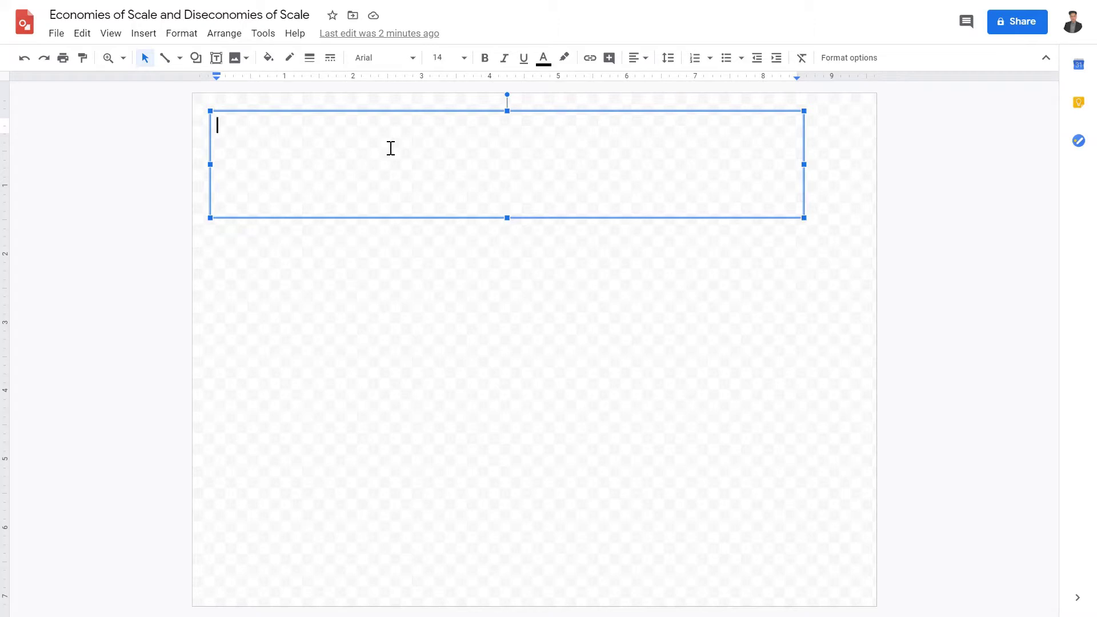
Type 'Economies of Scale - As a business/industry grows the ATC decreases to a certain point...' definition
text(Economic Sc)
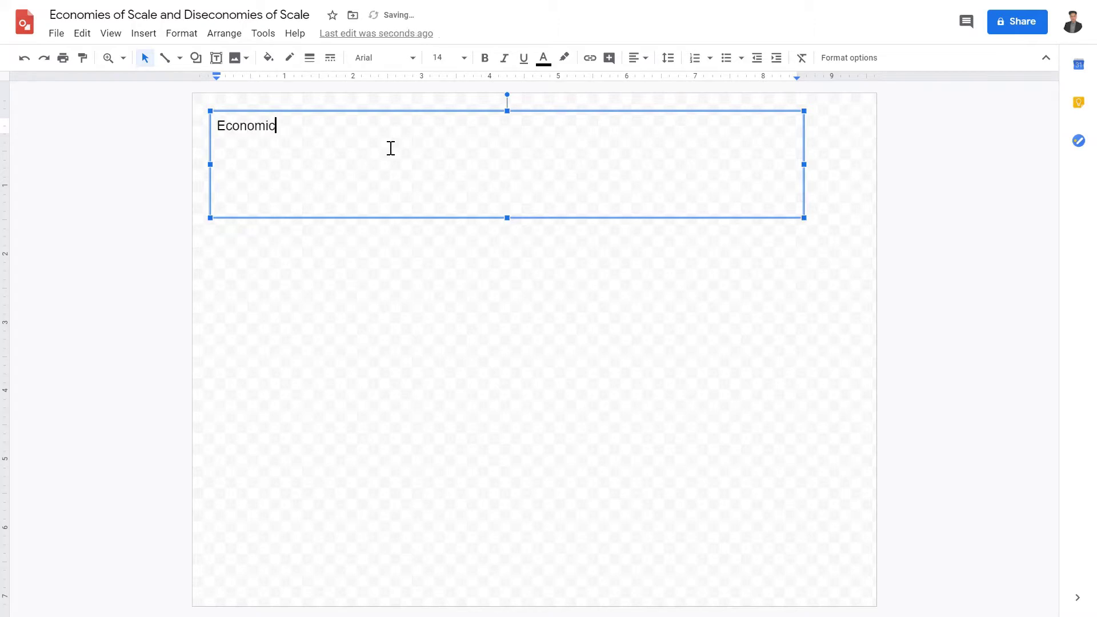
key(BackSpace)
key(BackSpace)
key(BackSpace)
key(BackSpace)
text(es of Scale - Ae)
key(BackSpace)
key(BackSpace)
text(As a busine)
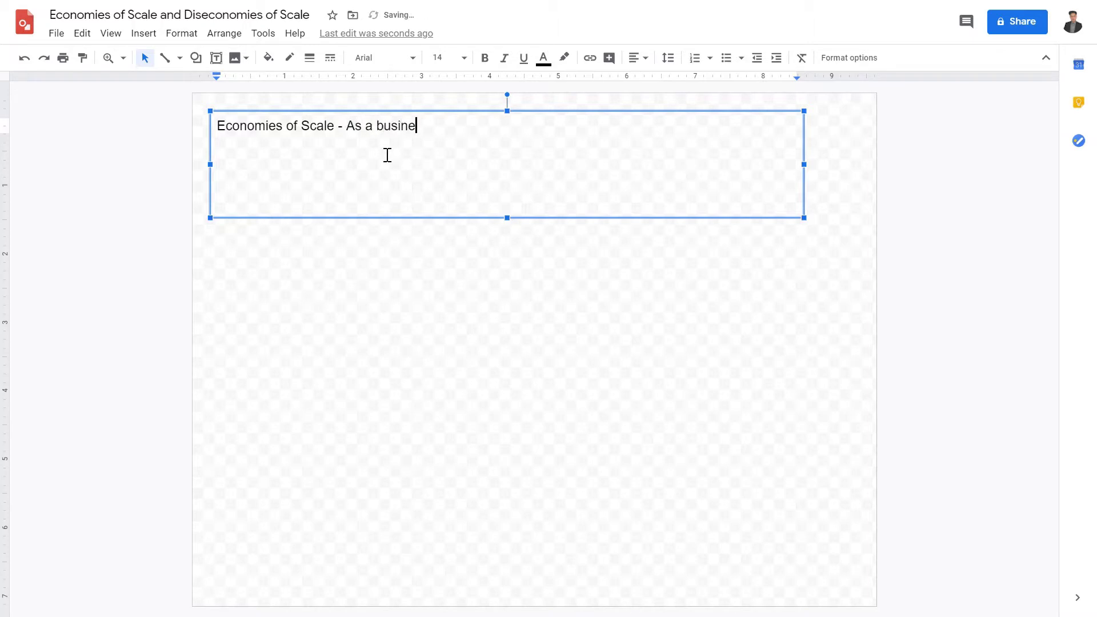
text(ss/industry grpws tje ATC)
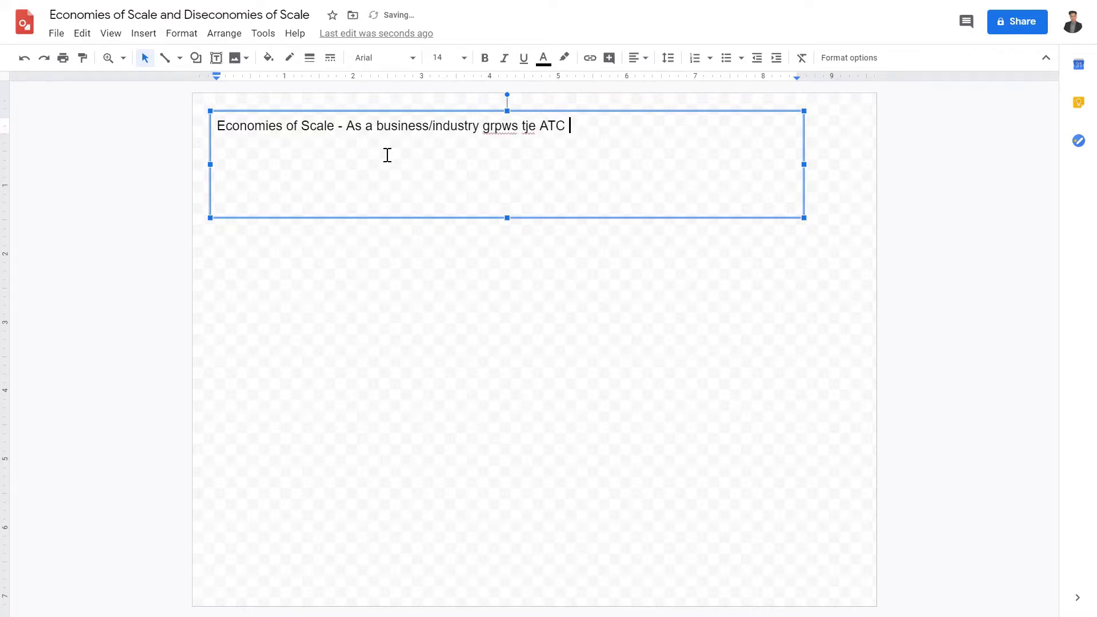
text( decreases )
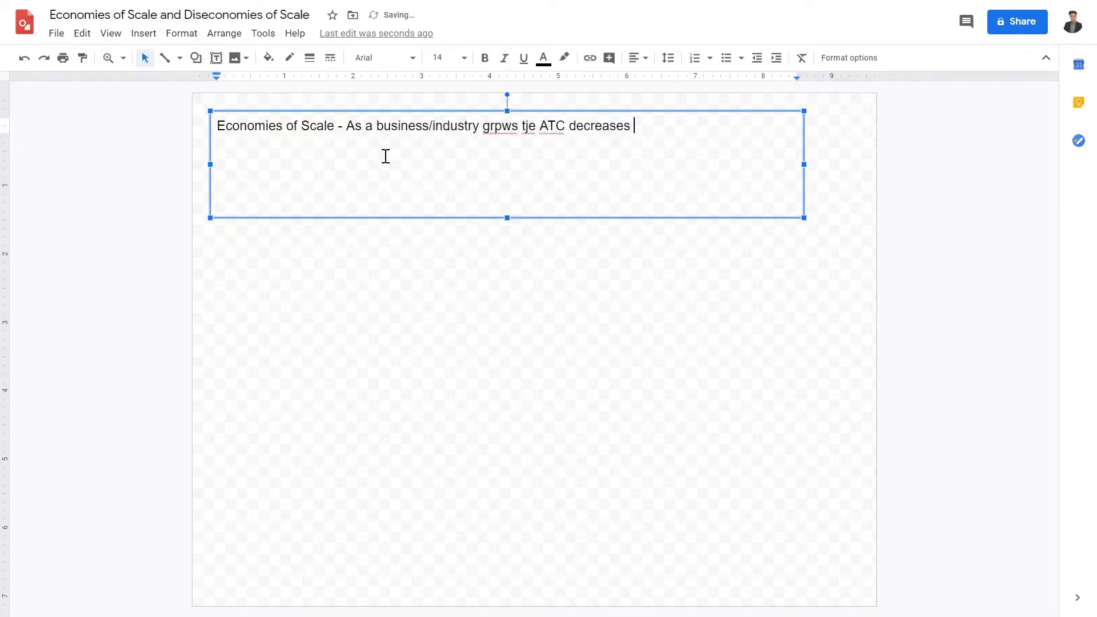
text(to a certain poont, anu)
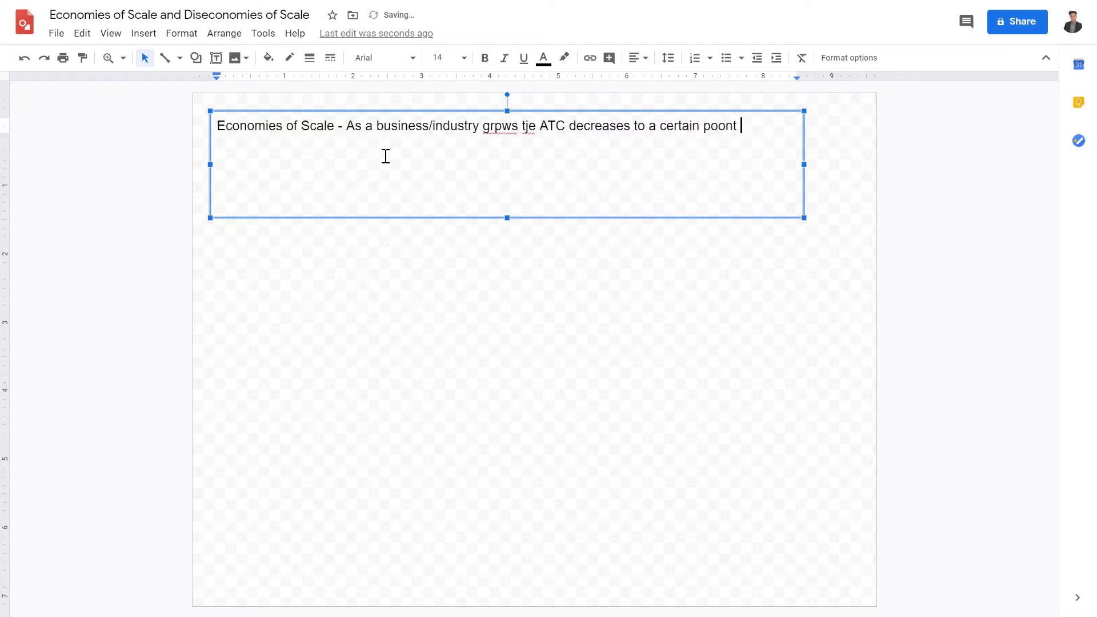
key(BackSpace)
key(BackSpace)
key(BackSpace)
key(BackSpace)
key(BackSpace)
key(BackSpace)
key(BackSpace)
key(BackSpace)
text(int, any additi)
text(opn)
key(BackSpace)
key(BackSpace)
key(BackSpace)
key(BackSpace)
text(ional gone)
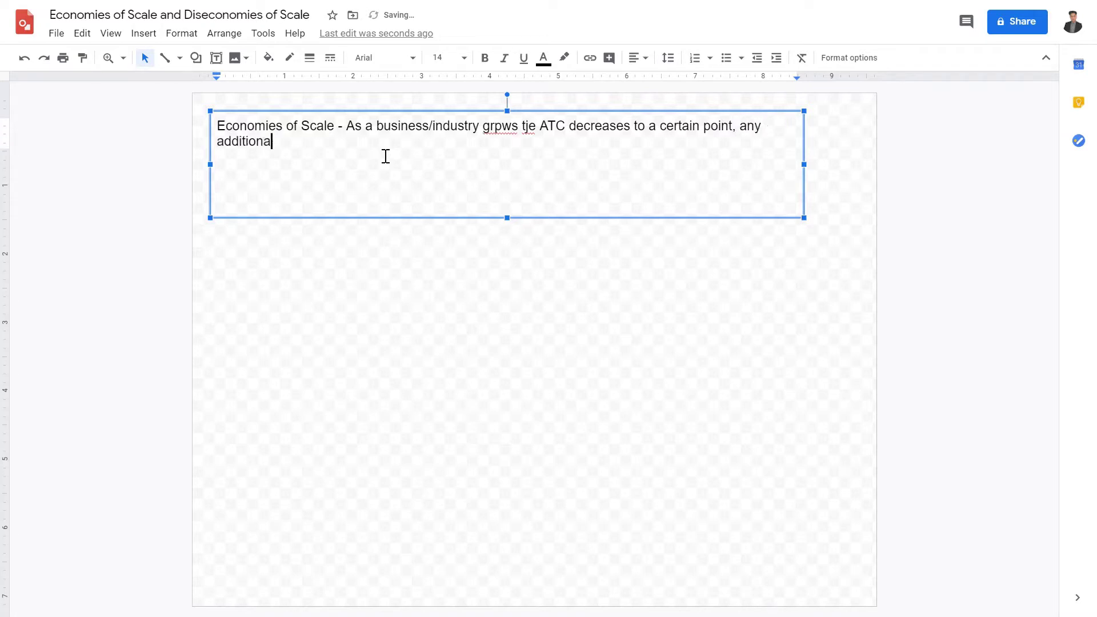
key(BackSpace)
key(BackSpace)
key(BackSpace)
text(rowth will o)
key(BackSpace)
text(increase the ATC.)
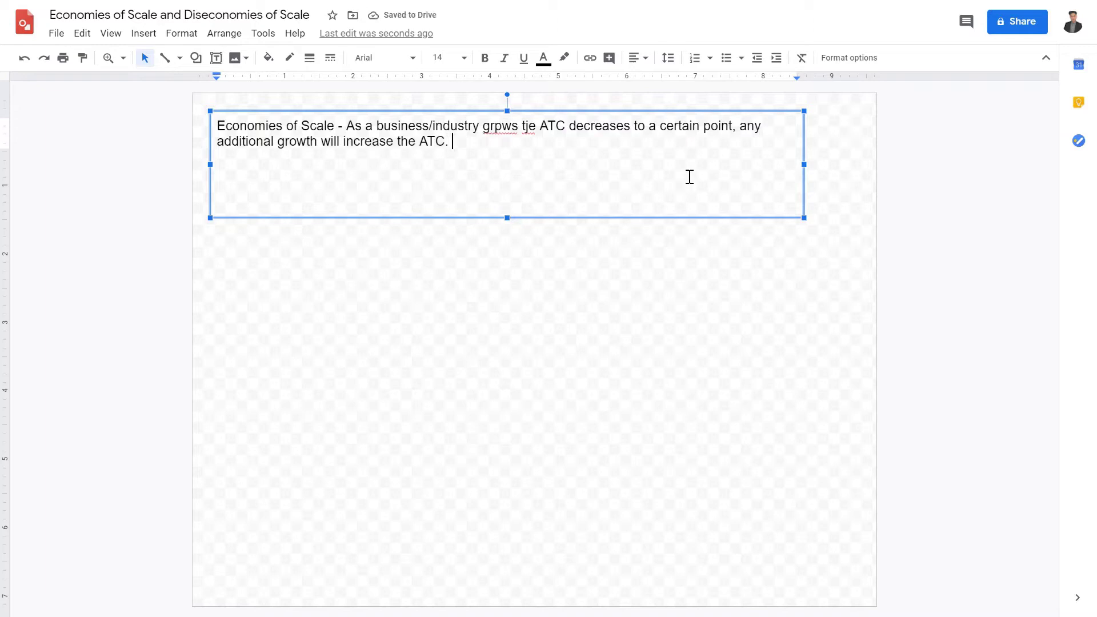
Correct the misspellings 'grpws' and 'tje' to 'grows' and 'the' from the spelling suggestions
right_click(502, 127)
click(552, 126)
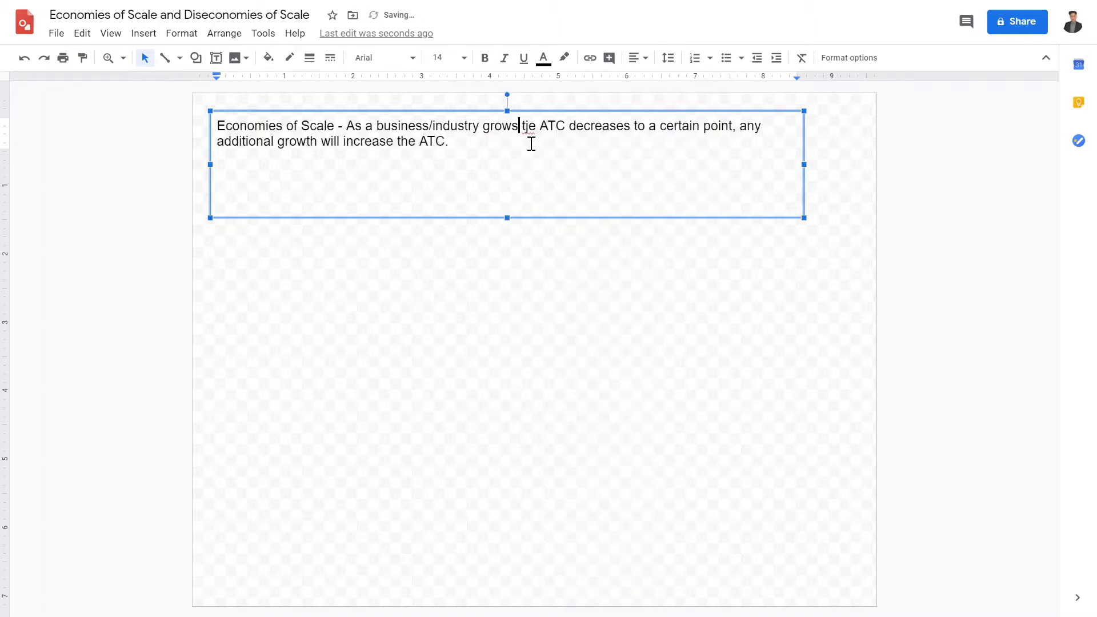
right_click(537, 128)
click(551, 158)
click(543, 165)
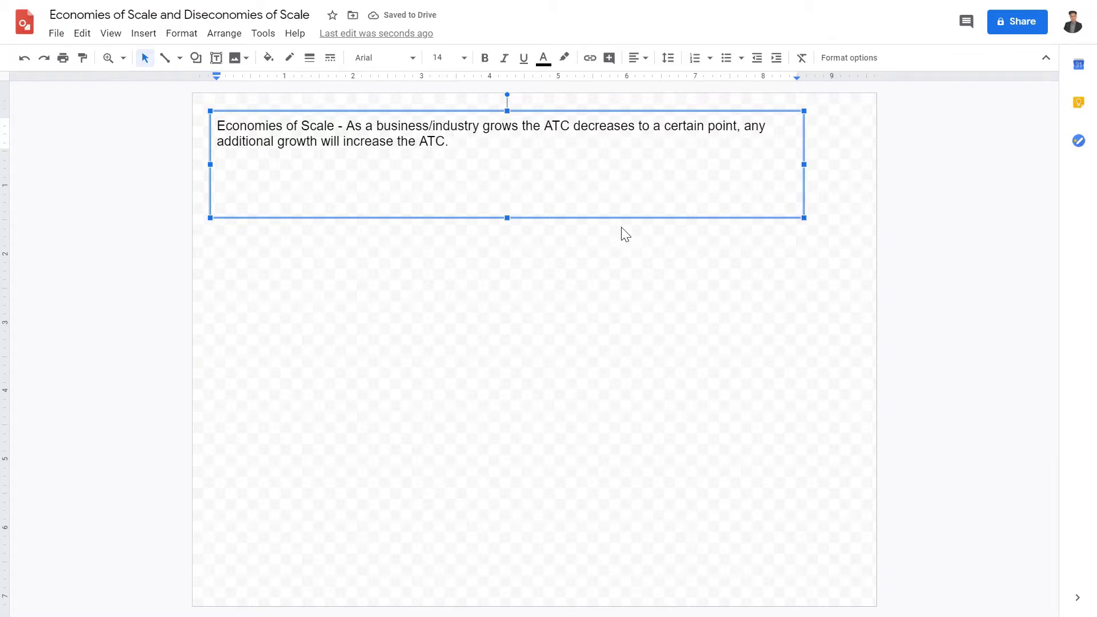
Add a 'Two Companies' heading with a dashed 'Traditional Knitting' item below the definition
key(Return)
key(Return)
text(Two c)
key(BackSpace)
text(Companies)
key(Return)
text(-)
key(BackSpace)
text(- Un)
key(BackSpace)
key(BackSpace)
text(Traditional KInit)
key(BackSpace)
key(BackSpace)
key(BackSpace)
key(BackSpace)
text(nitting)
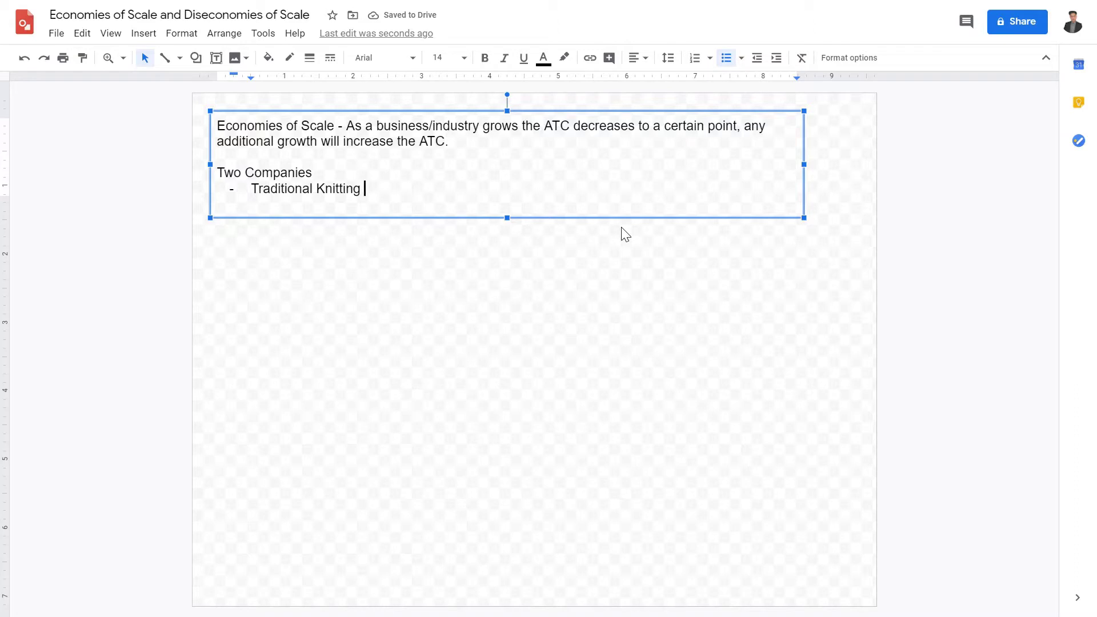
Add 'Industrial mechanical knitting' as the second dash item, correcting 'machanial', and end the list
key(Return)
text(Industrial )
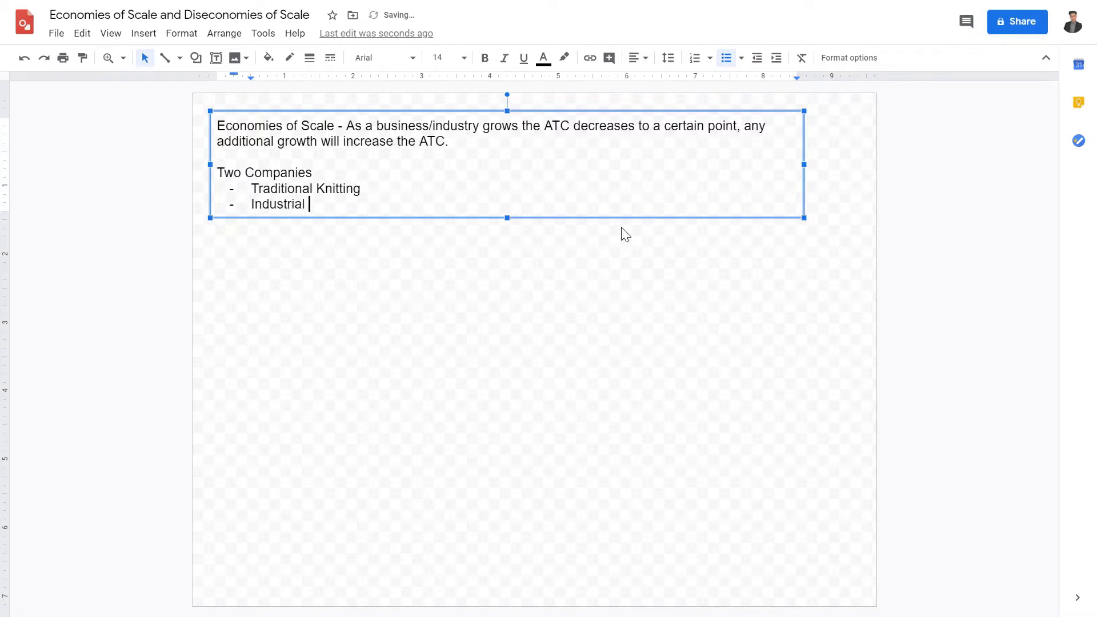
text(machanial knitting)
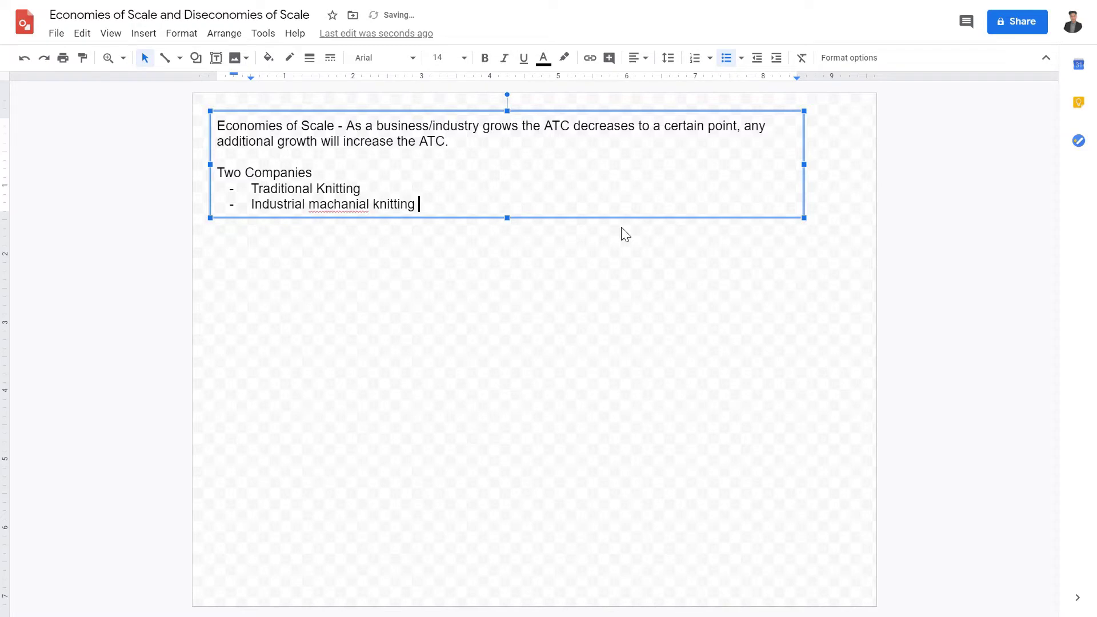
right_click(341, 206)
click(446, 174)
key(Return)
key(BackSpace)
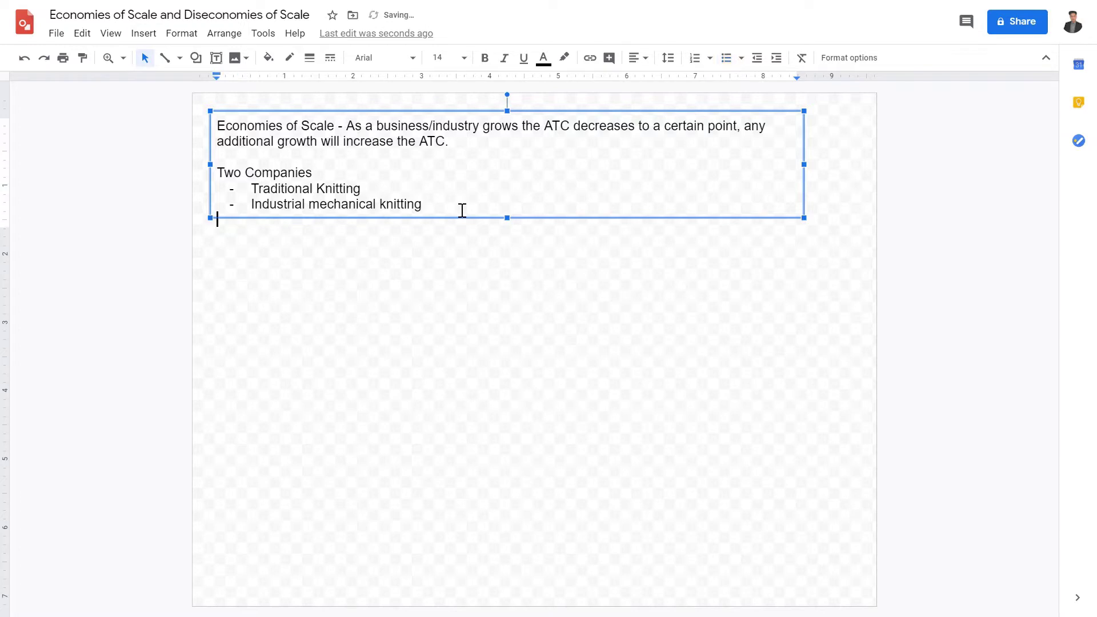
Make the notes text box taller to leave room below the company list
drag(509, 228, 510, 279)
click(476, 251)
key(Return)
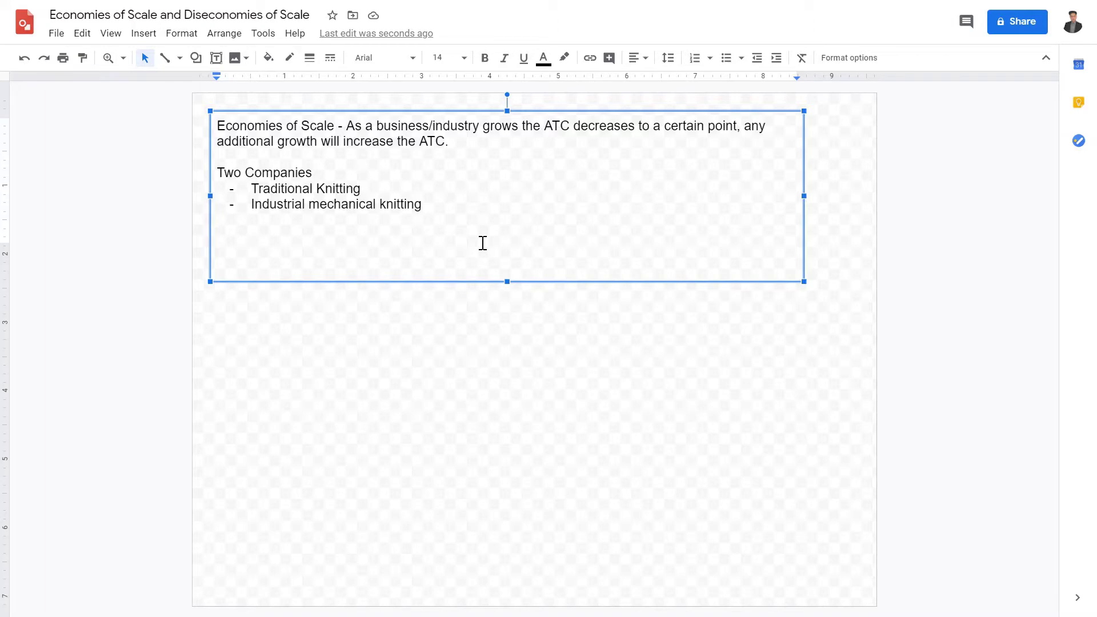
click(462, 212)
click(468, 194)
click(454, 213)
Add the formula 'ATC=TP/C' on its own line after a blank line below the list
key(Return)
key(Return)
text(AT)
key(BackSpace)
key(BackSpace)
key(Return)
text(ATC=)
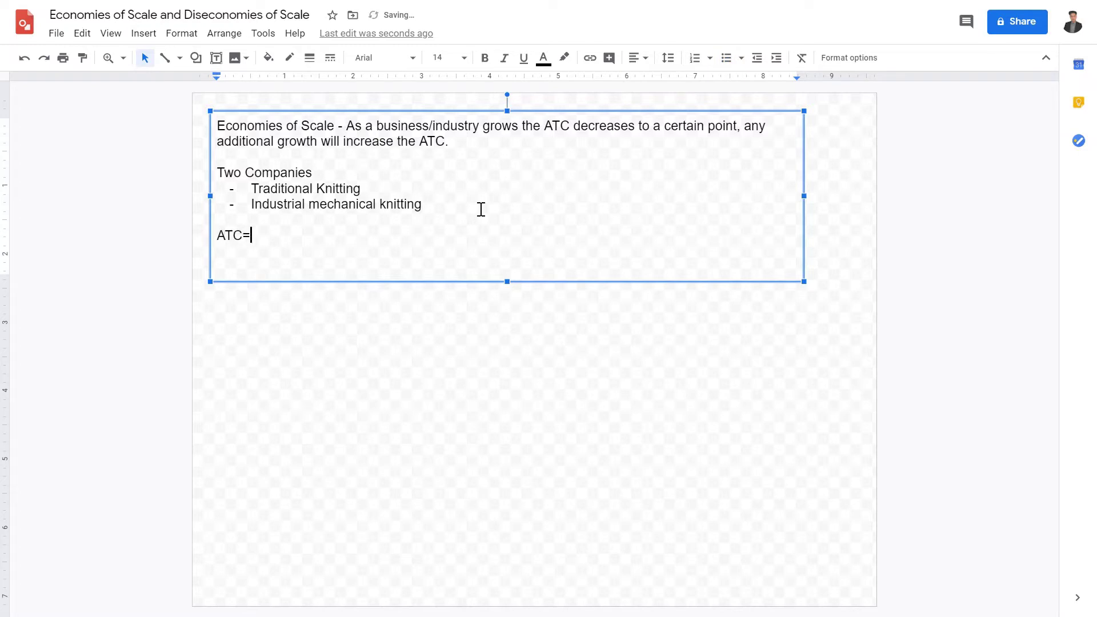
text(TP/C)
drag(448, 207, 269, 200)
click(269, 200)
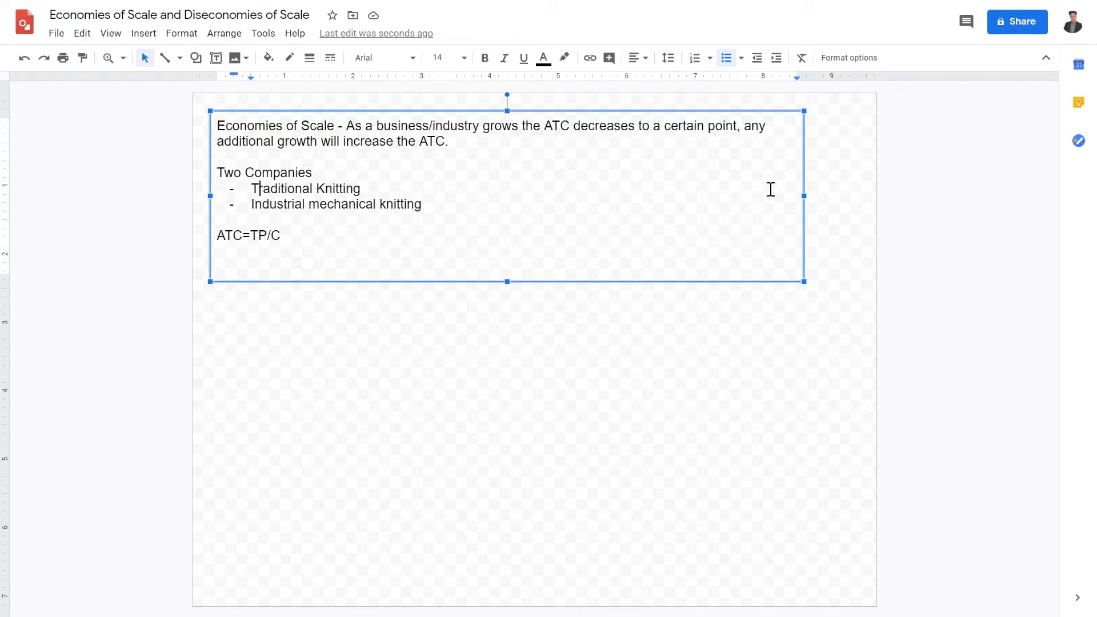
Narrow the notes box, give it a black border, and draw a second text box below it
click(805, 211)
drag(806, 196, 469, 186)
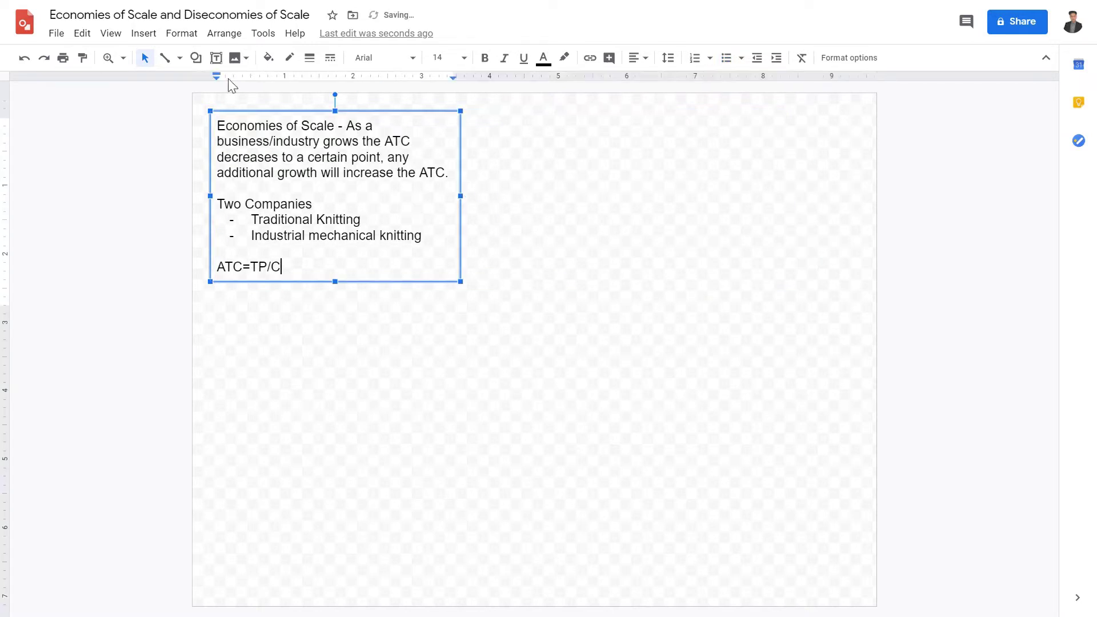
click(309, 58)
click(331, 106)
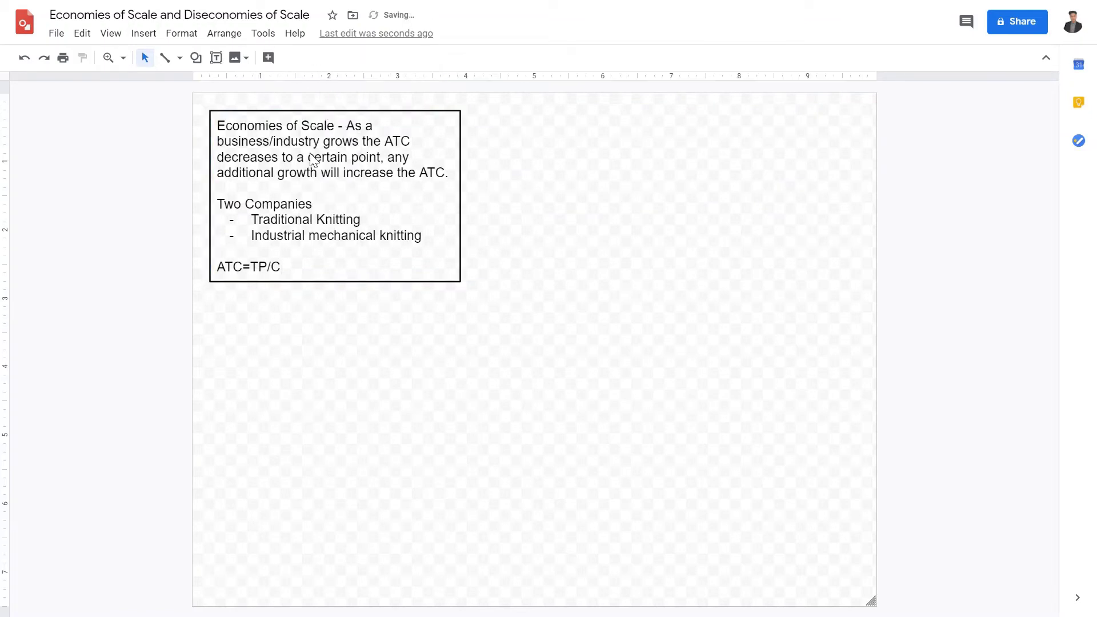
click(216, 58)
drag(223, 307, 471, 575)
Type an underlined 'Two types of economies of scale:' heading with internal and external economies items
text(Two t)
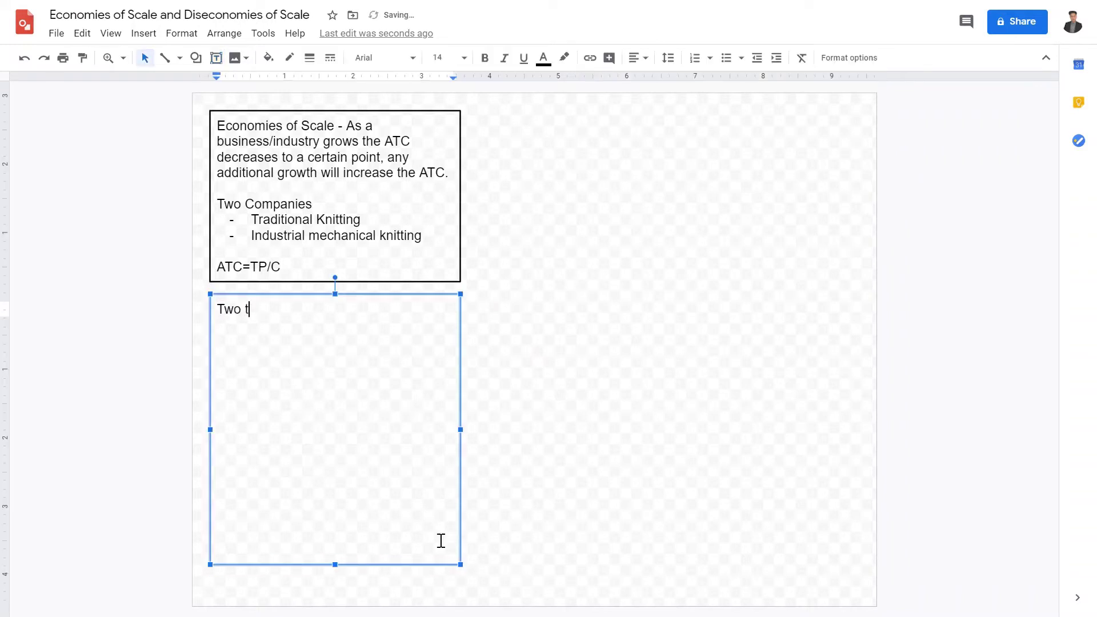
text(ypes of economies of scale:)
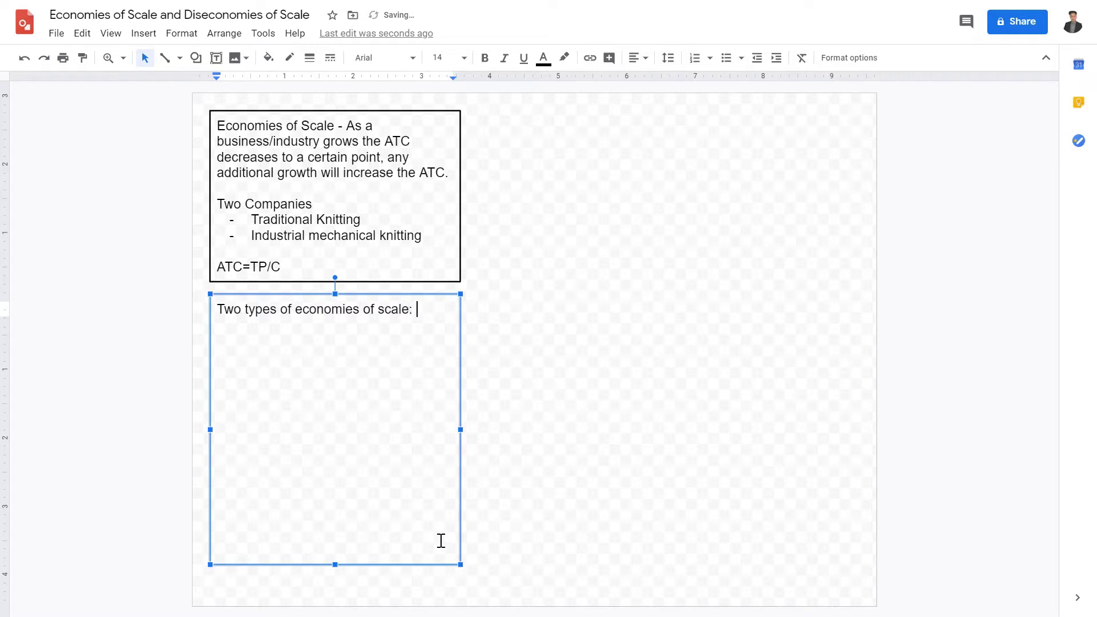
key(Return)
text(- internal)
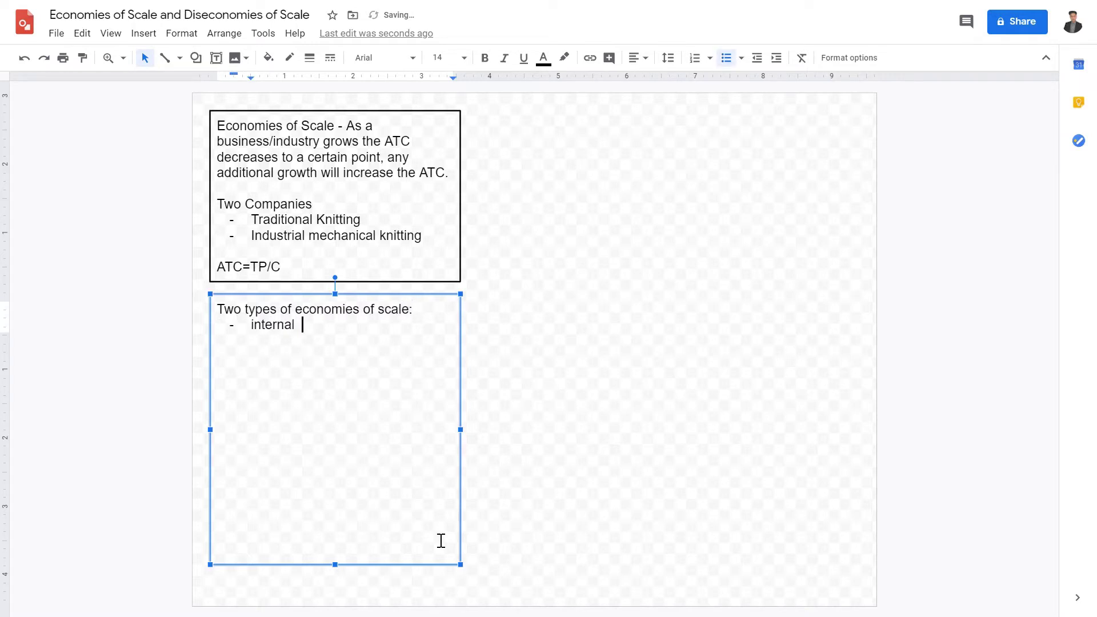
text(  economies of scale)
key(Return)
text(external econo)
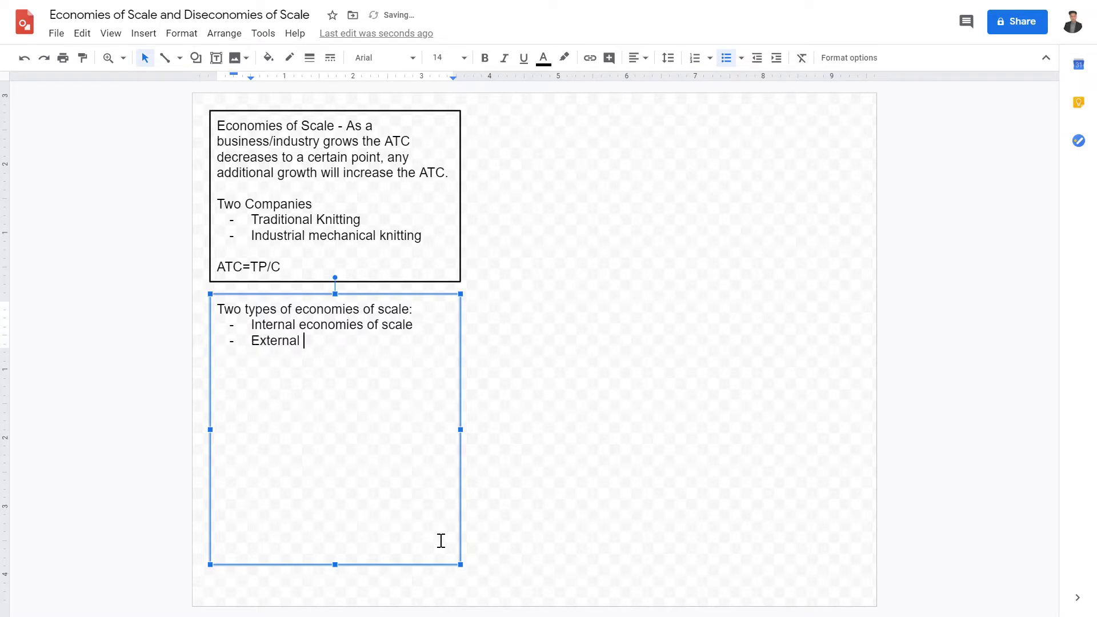
text(mies of scale)
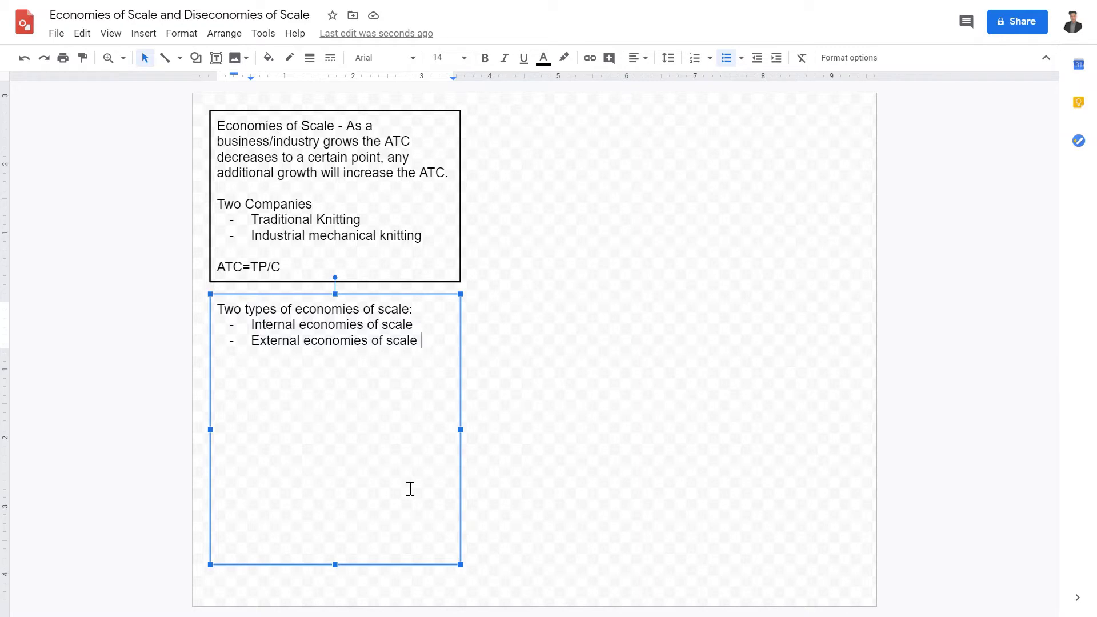
drag(429, 313, 223, 313)
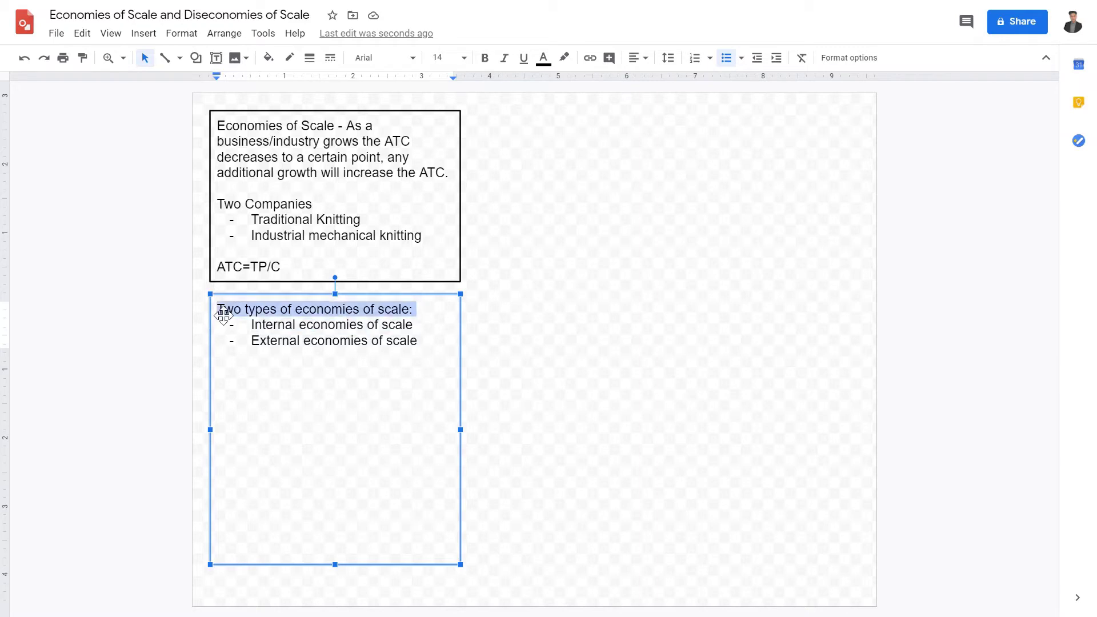
key(ctrl+u)
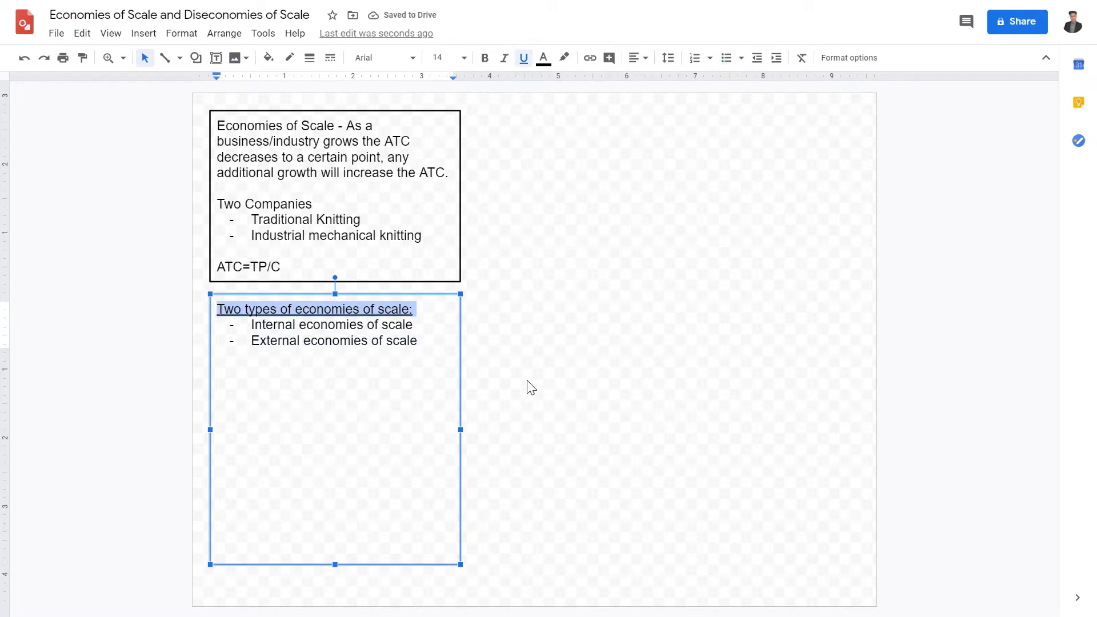
Give the lower text box a black border and add a blank line after 'external economies of scale'
click(312, 58)
click(337, 105)
click(577, 340)
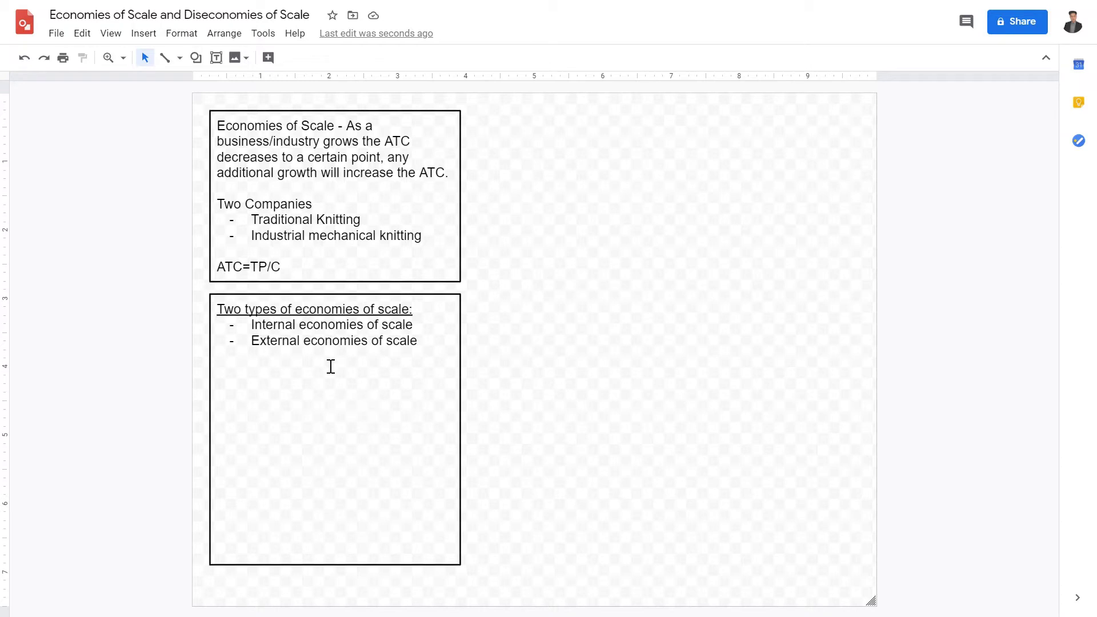
click(317, 477)
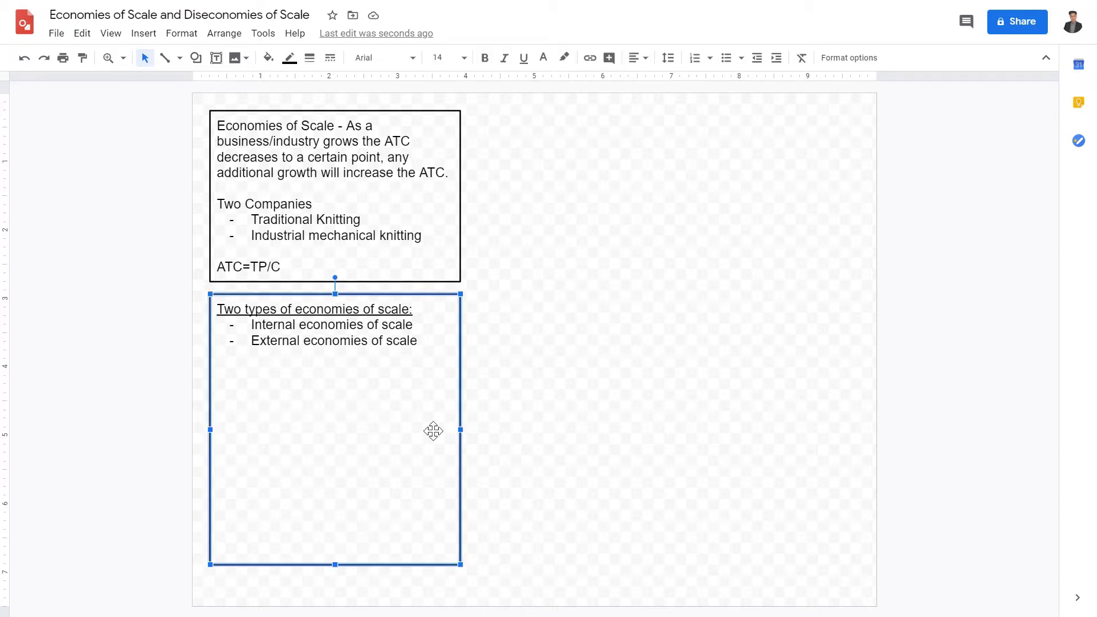
click(430, 346)
key(Return)
key(Return)
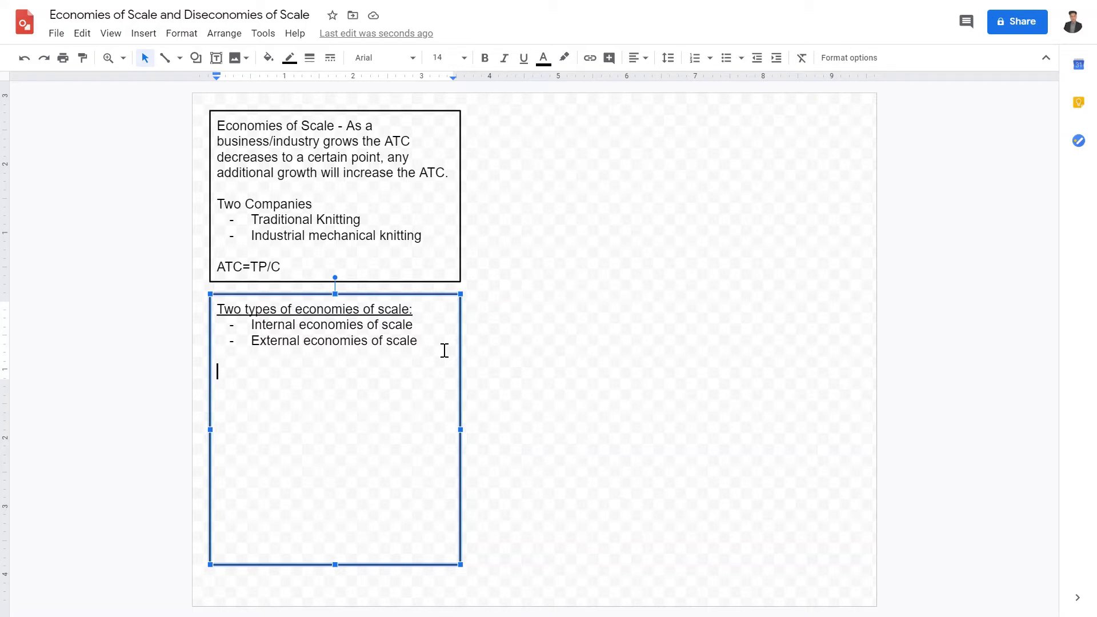
Type the bold, underlined heading 'Factors for economies of scale:'
text(Wh)
key(BackSpace)
key(BackSpace)
text(Fa)
key(BackSpace)
key(BackSpace)
key(ctrl+b)
key(ctrl+u)
text(Facot)
key(BackSpace)
key(BackSpace)
text(tors )
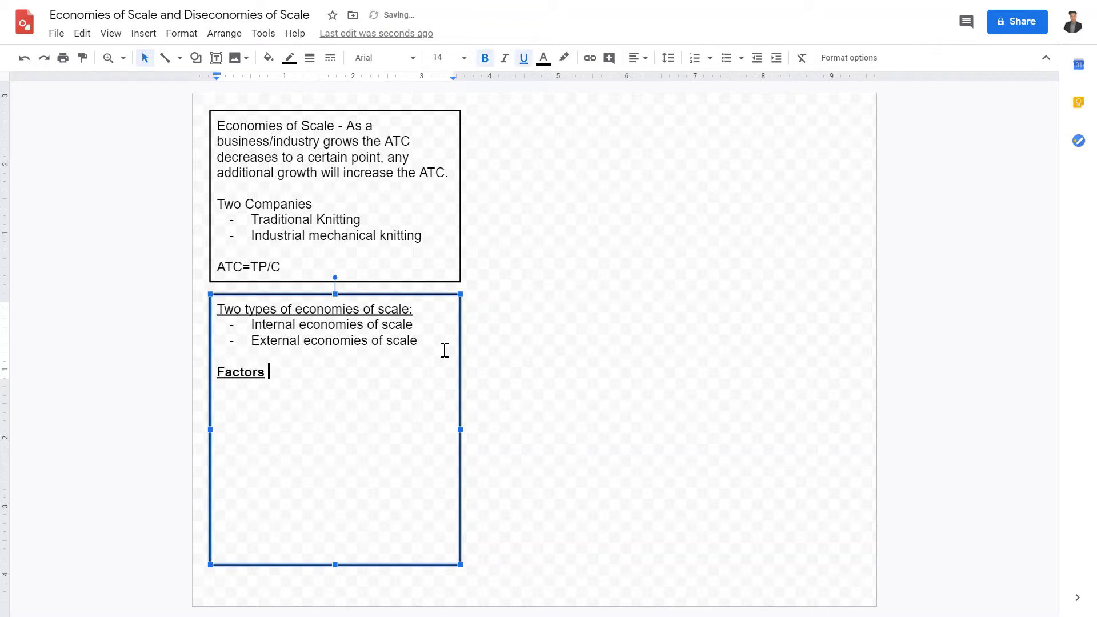
text(for economie)
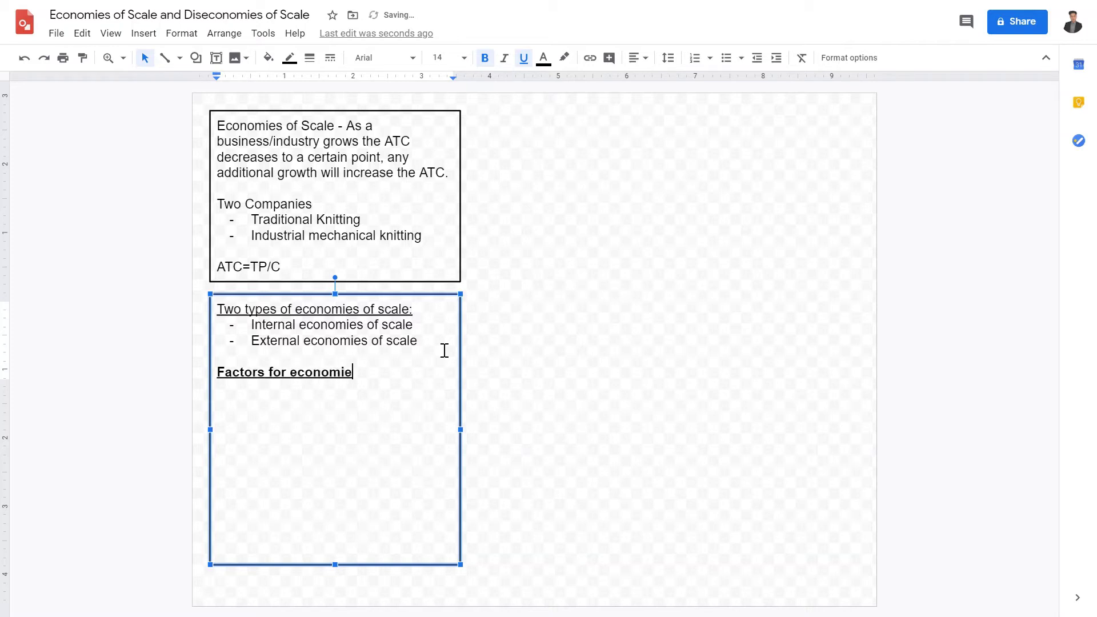
text(s of scale:)
key(Return)
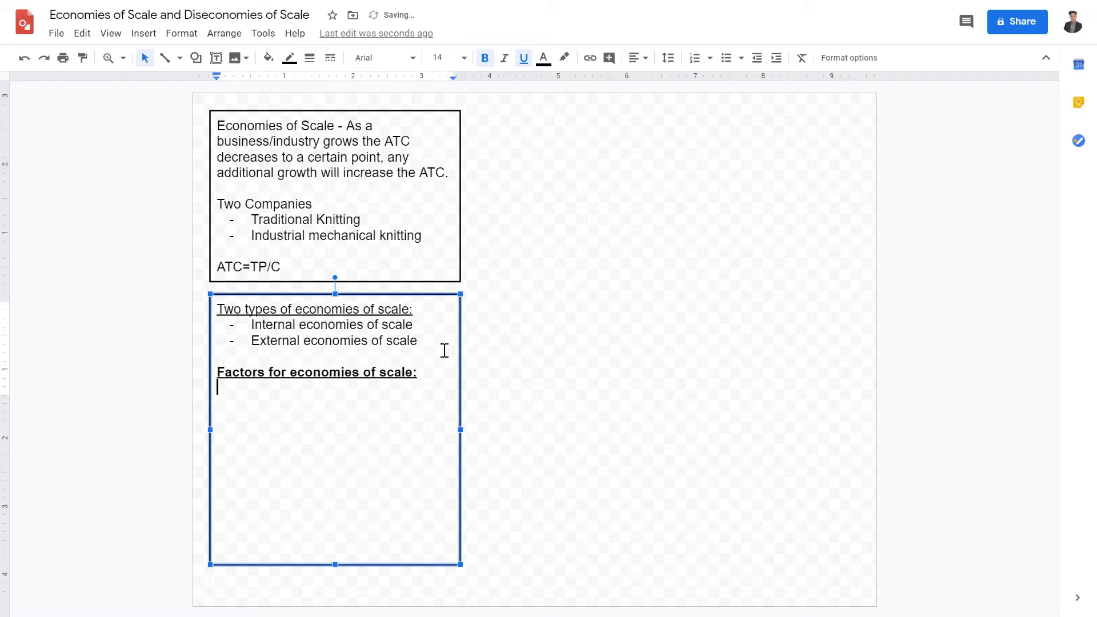
Turn off bold and underline and add a dash bullet reading 'Specialization'
key(ctrl+b)
key(ctrl+u)
key(ctrl+shift+8)
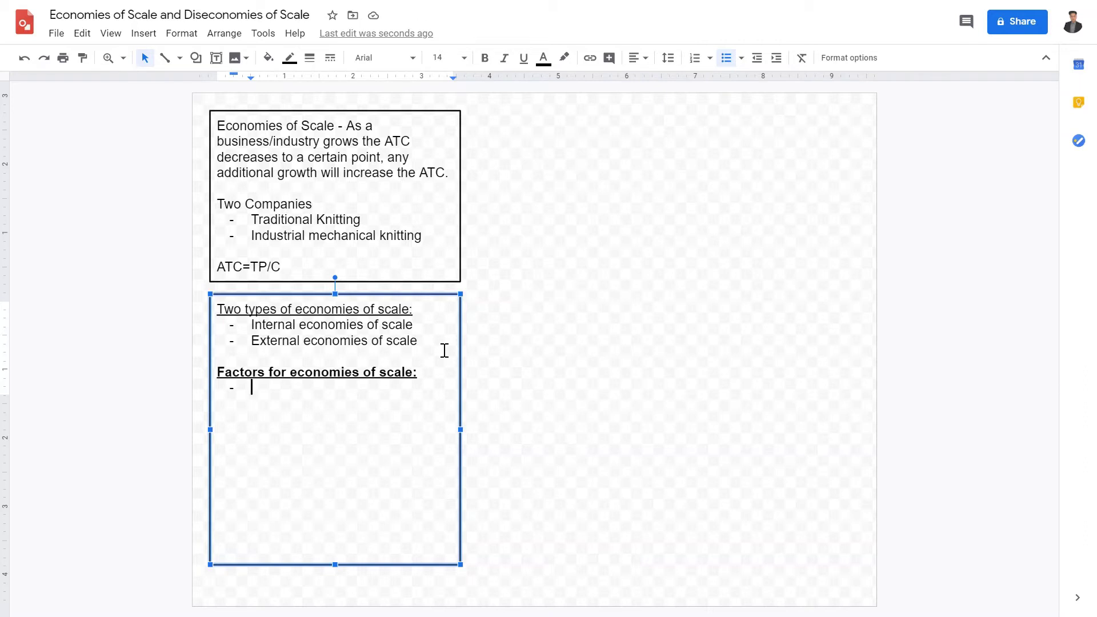
text(Specialization)
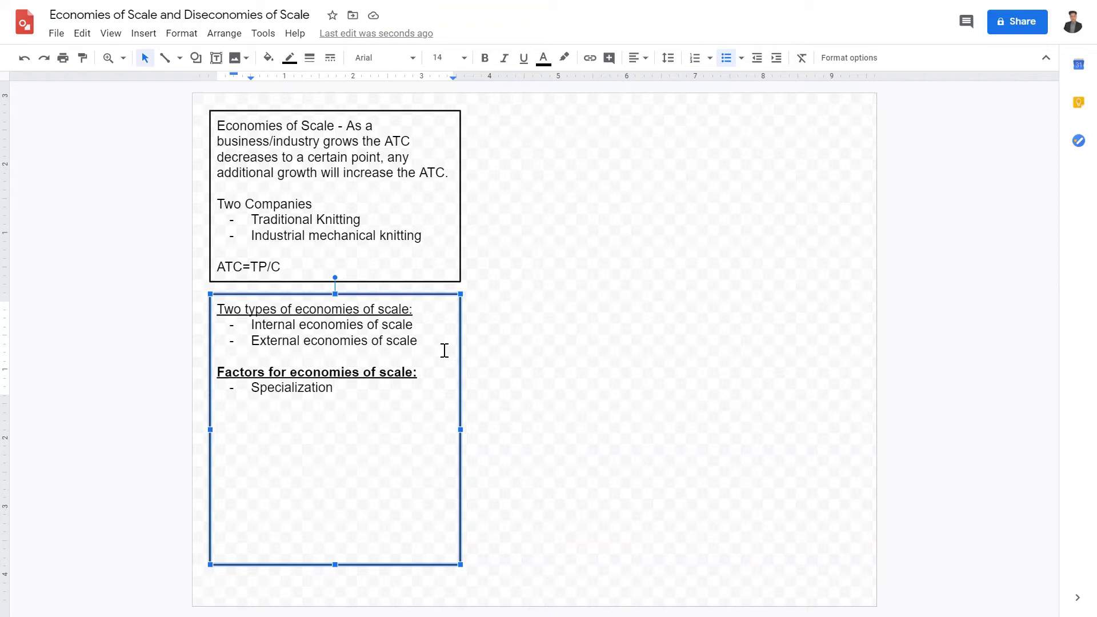
Add 'Efficient capital' as a dash item below Specialization and start an empty third bullet
key(Return)
text(Efficient Cap)
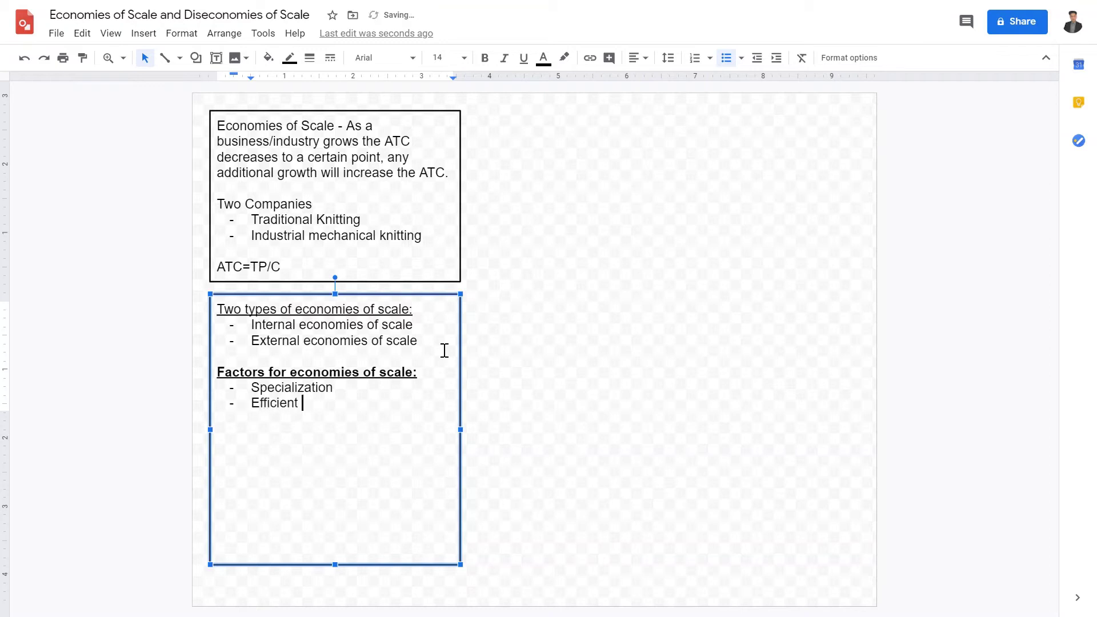
key(BackSpace)
key(BackSpace)
key(BackSpace)
text(capita)
key(Return)
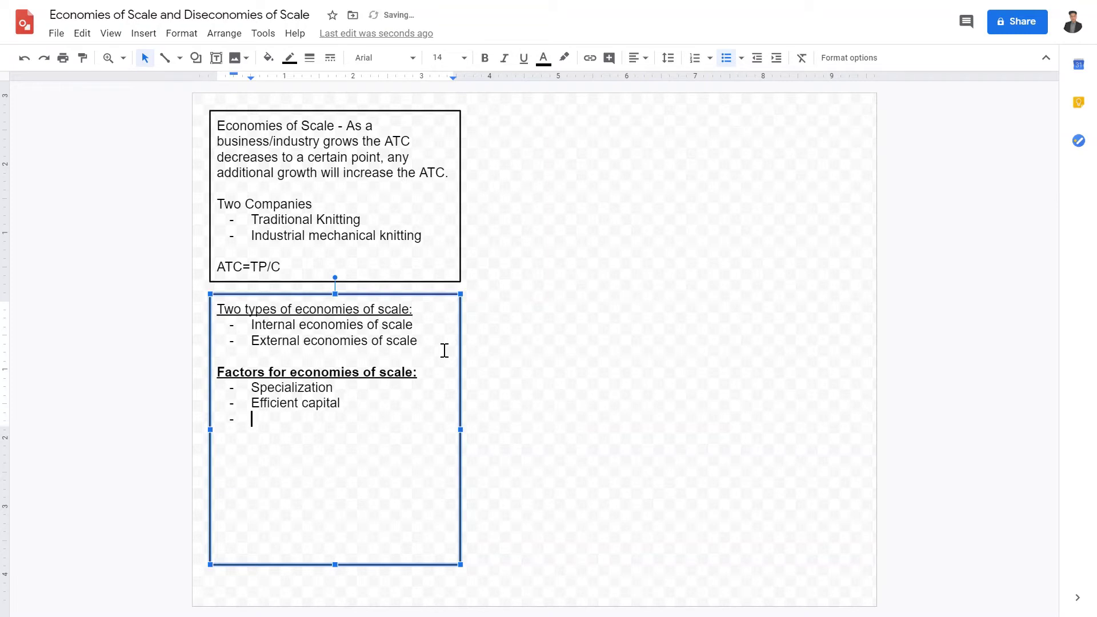